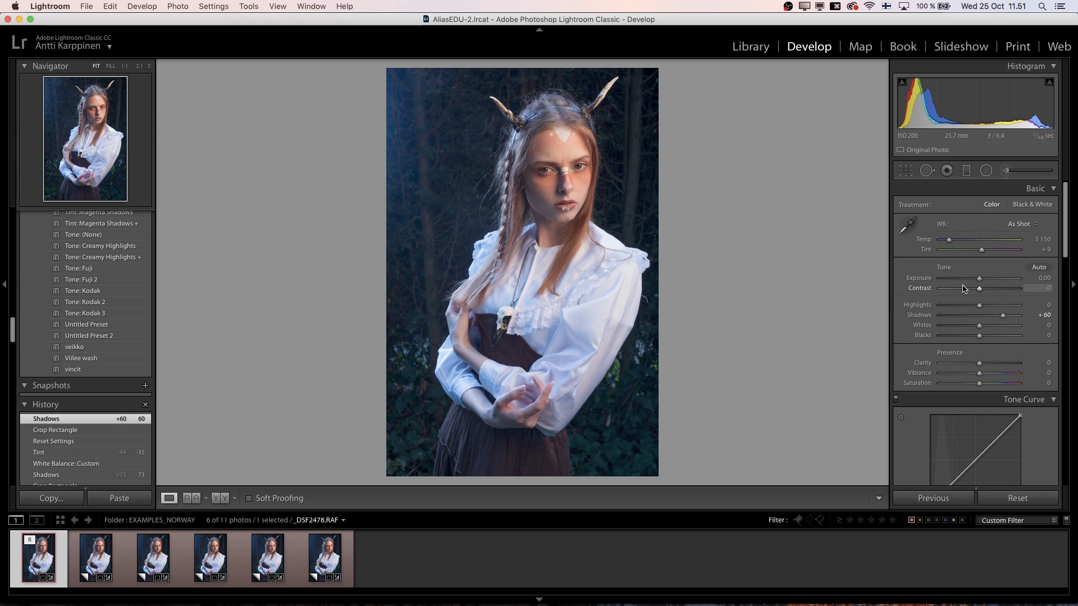
Switch white balance to Custom and cool it to Temp 2 636, Tint −38.
left_click(949, 240)
left_click_drag(949, 243, 970, 254)
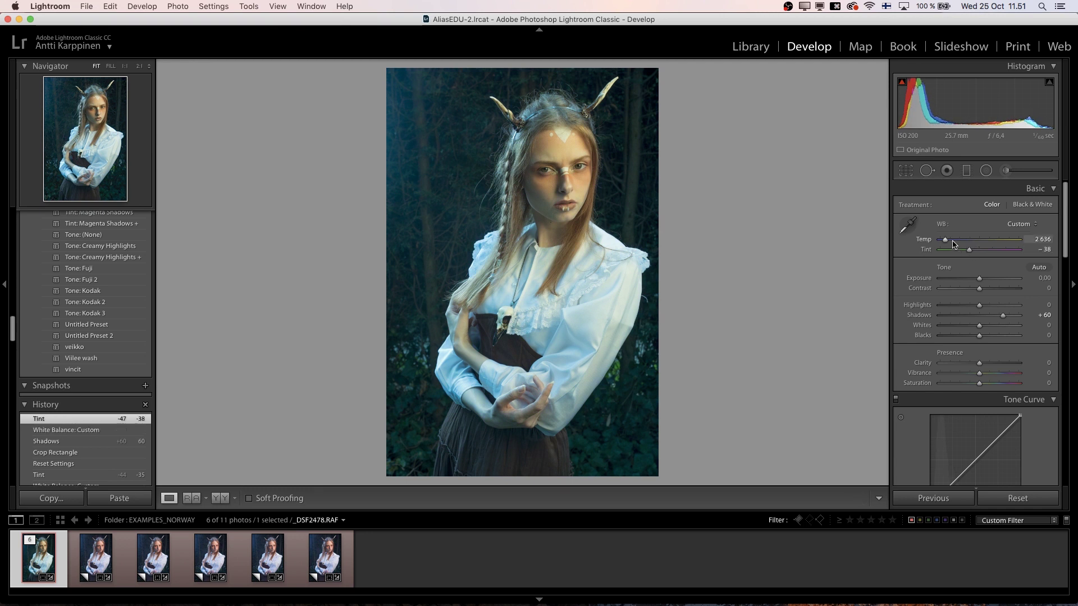
Select Copy 1 and set the Tone Curve channel to Blue.
left_click(97, 560)
scroll(977, 328, "down", 2)
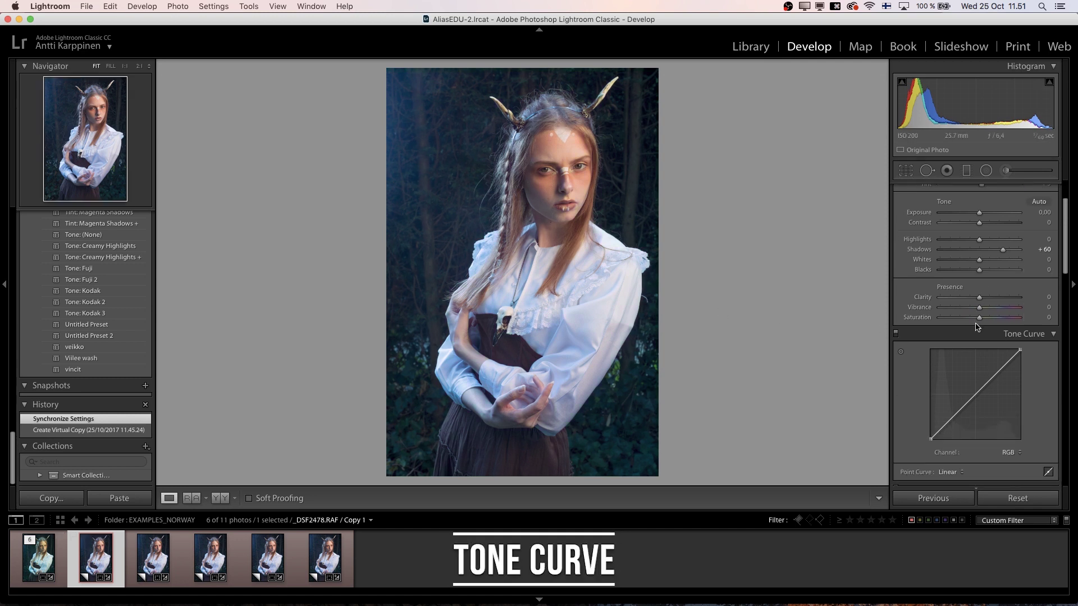
scroll(977, 327, "down", 3)
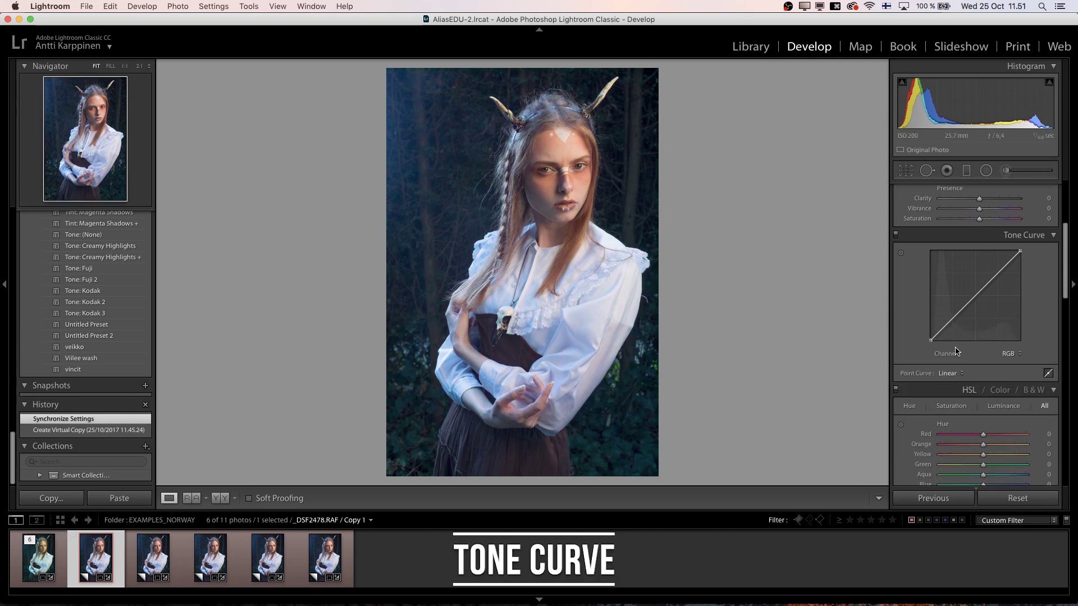
left_click(1010, 354)
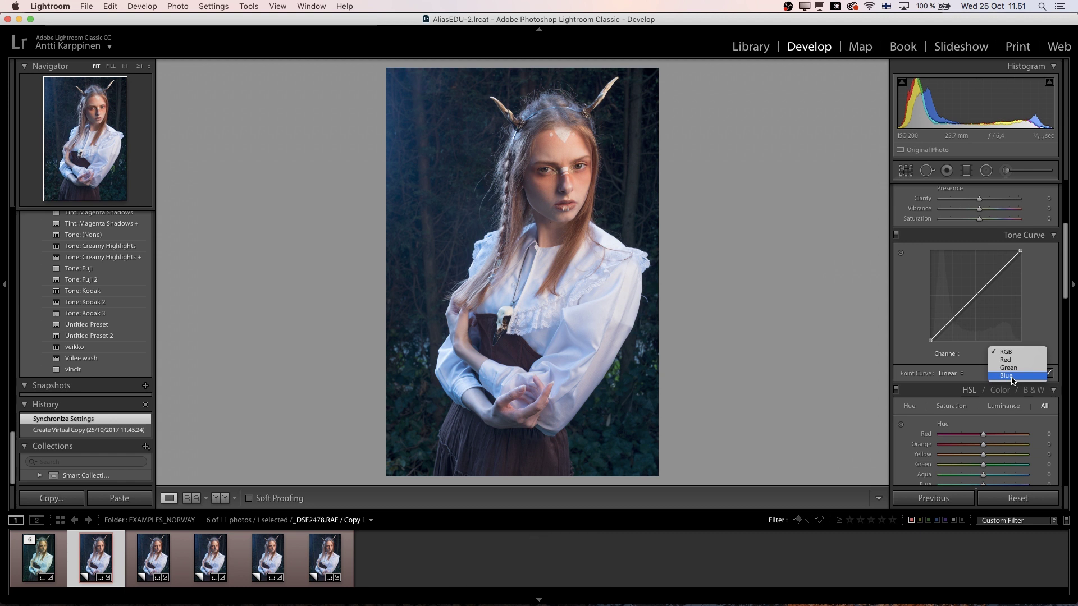
left_click(1013, 376)
Add points to the Blue curve, raising its black point to 15.7% and lowering white to 89.4%.
left_click(953, 318)
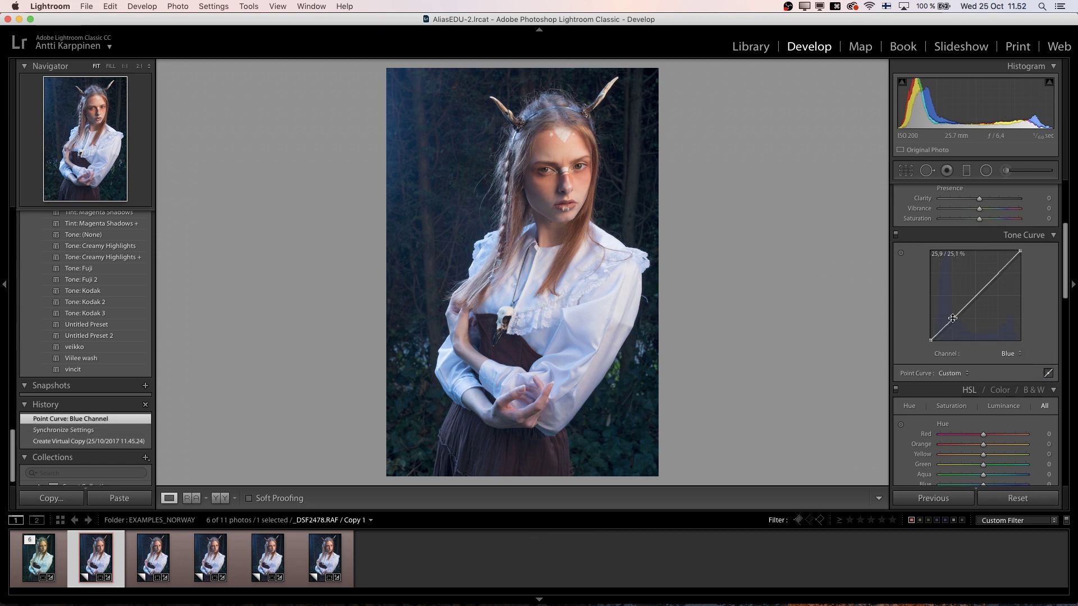
left_click(1000, 273)
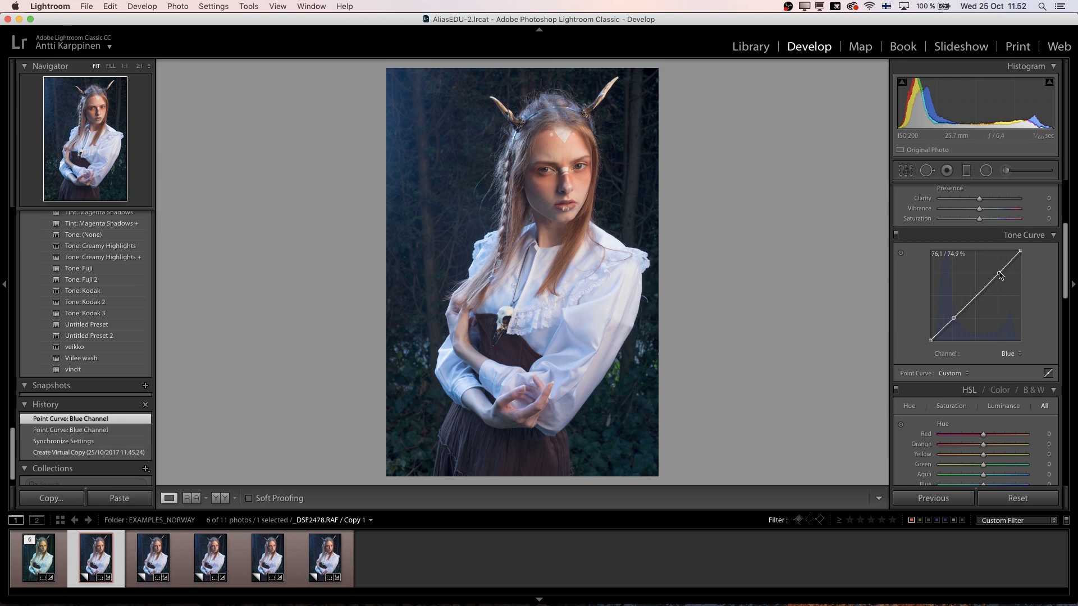
left_click(975, 297)
mouse_move(931, 340)
left_mouse_down()
mouse_move(919, 330)
mouse_move(931, 331)
left_mouse_up()
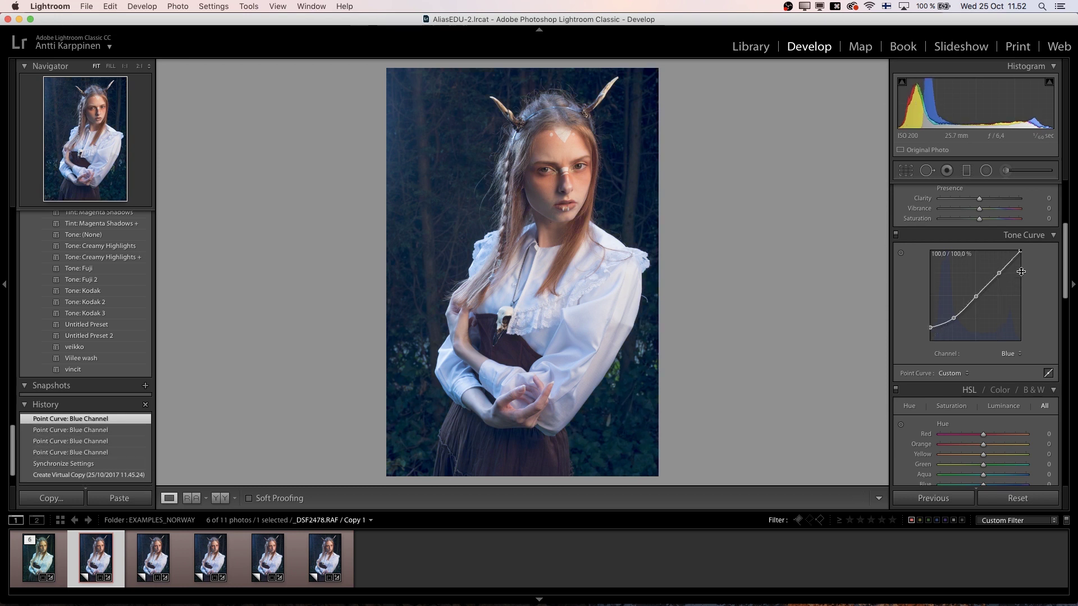
left_click_drag(1020, 252, 999, 277)
left_click(975, 299)
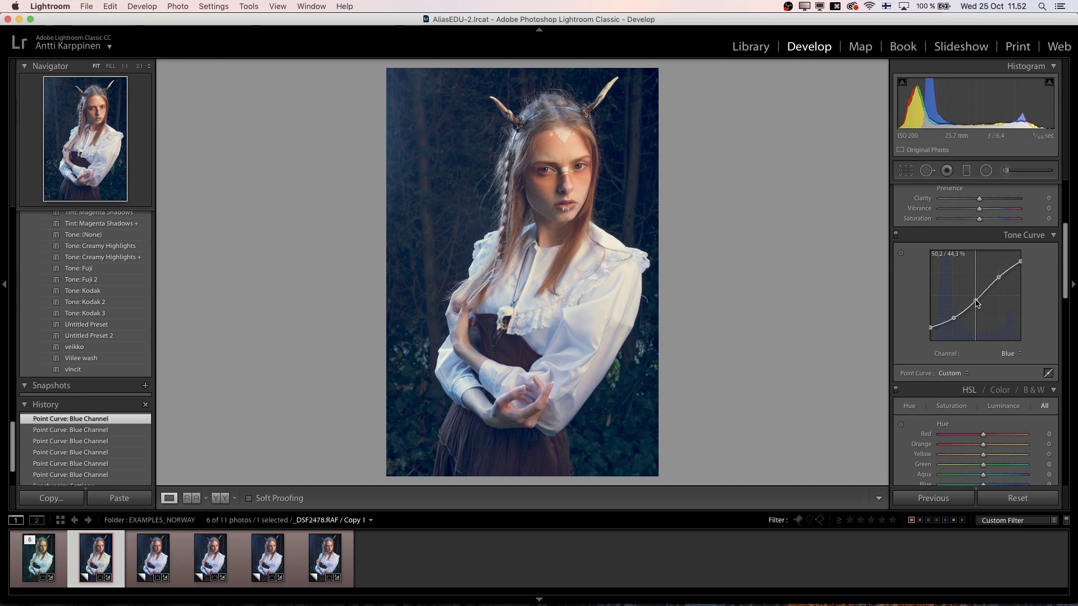
left_click_drag(953, 319, 951, 320)
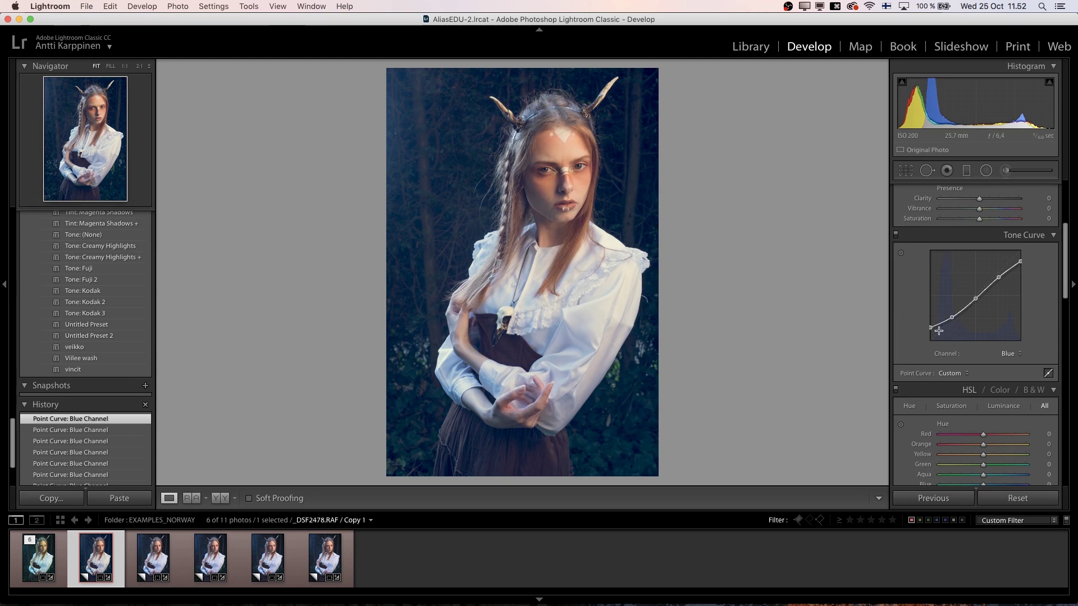
Lower the Red curve's white point to 90.6%, keeping its shadow endpoint at the bottom.
left_click(1009, 354)
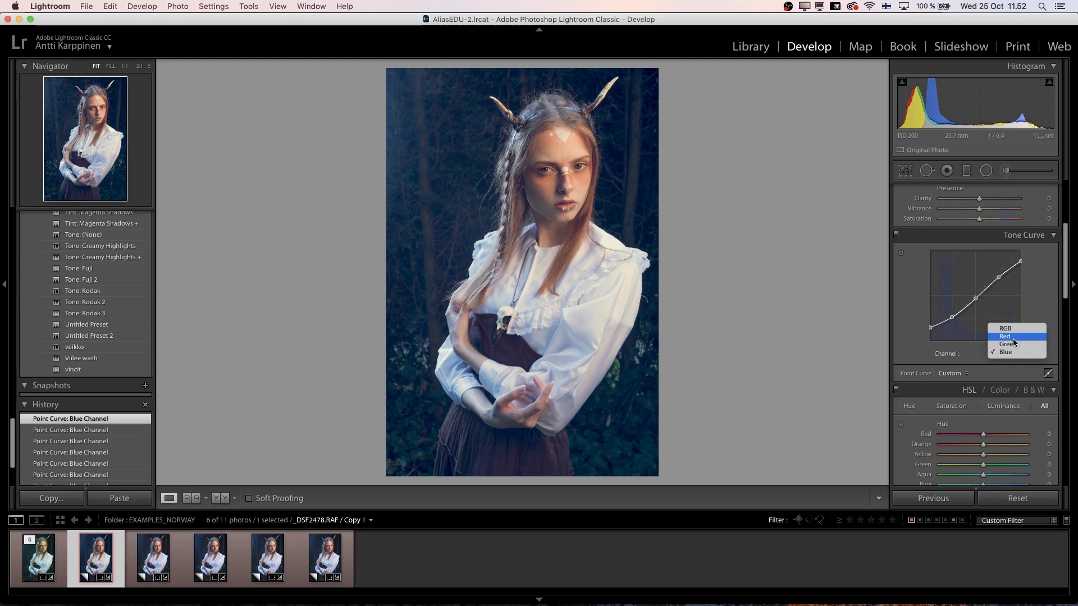
left_click(1012, 336)
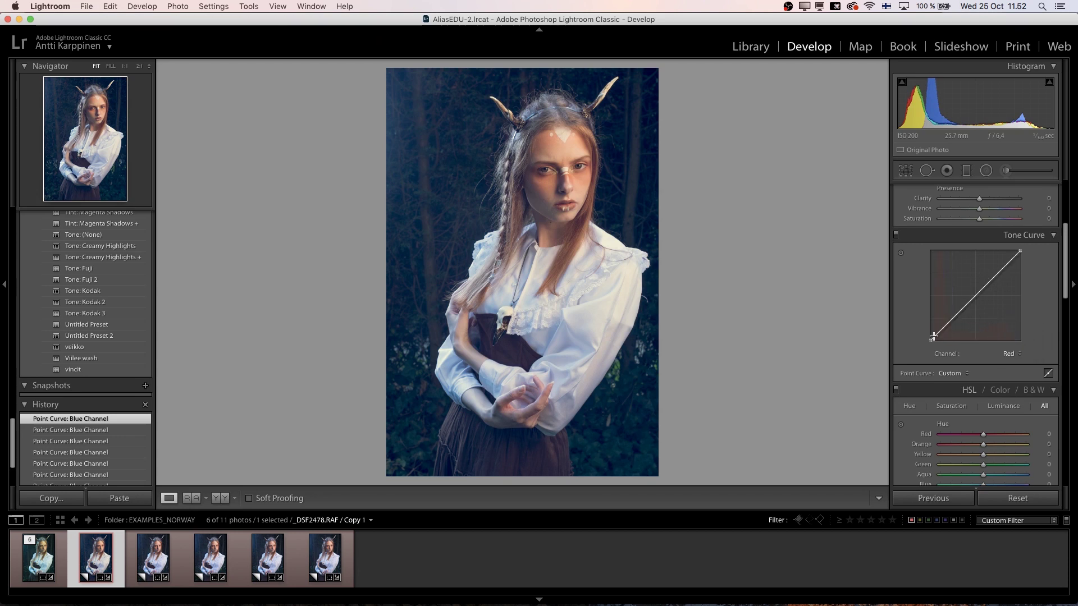
left_click_drag(933, 337, 933, 340)
mouse_move(1021, 251)
left_mouse_down()
mouse_move(1022, 259)
mouse_move(1015, 251)
left_mouse_up()
On the Green curve, add two points and pull the top endpoint and lower point down.
left_click(1006, 360)
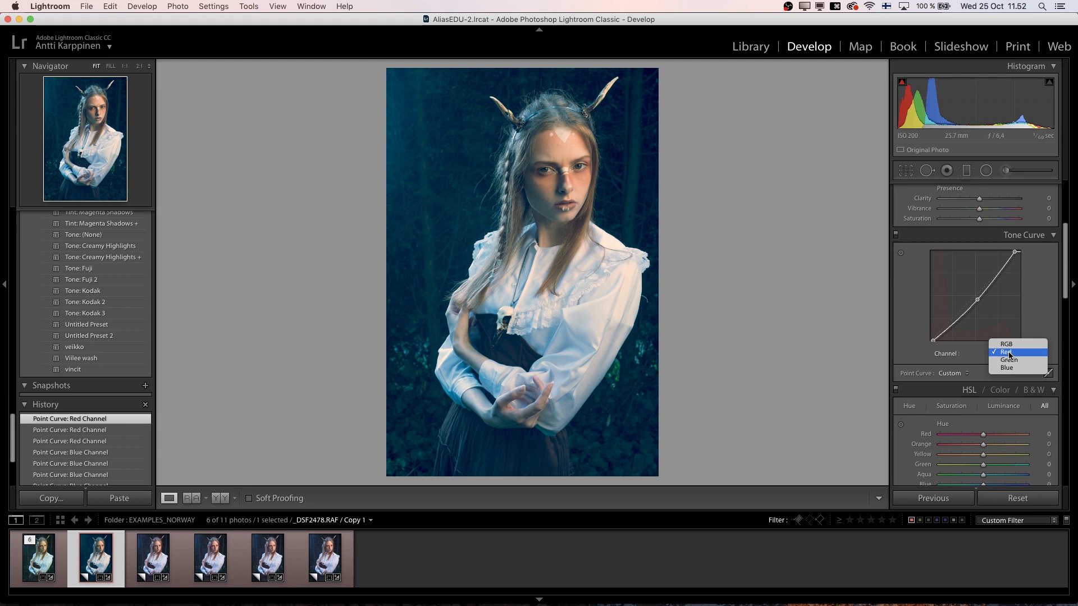
left_click(1014, 363)
left_click(1002, 273)
left_click_drag(1020, 251, 1020, 257)
left_click(953, 317)
left_click_drag(953, 318, 930, 339)
Pull one of the Blue curve's upper points slightly down.
left_click(1009, 353)
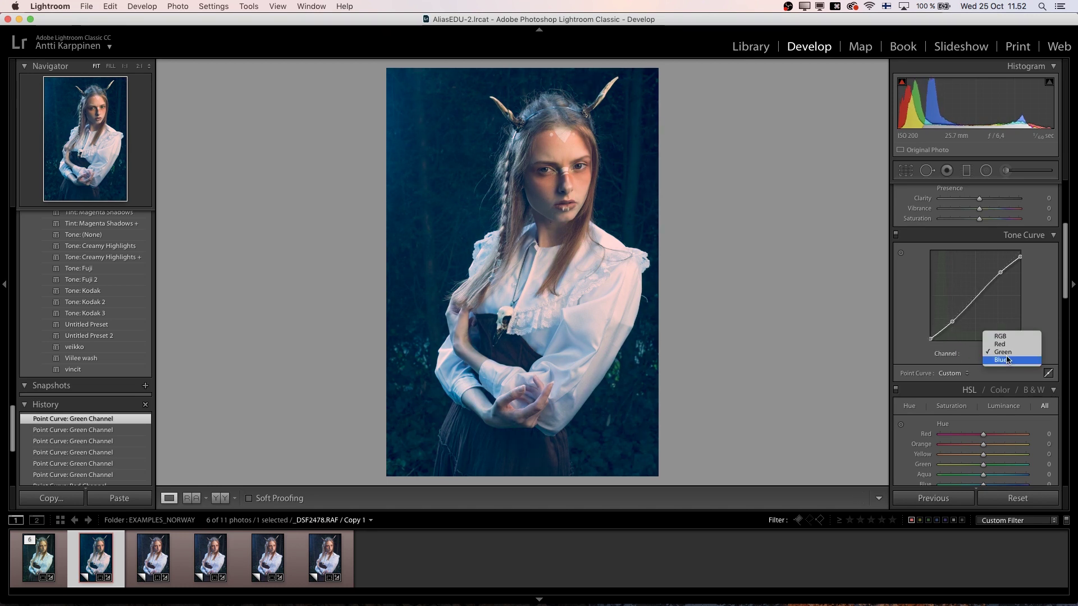
left_click(1001, 360)
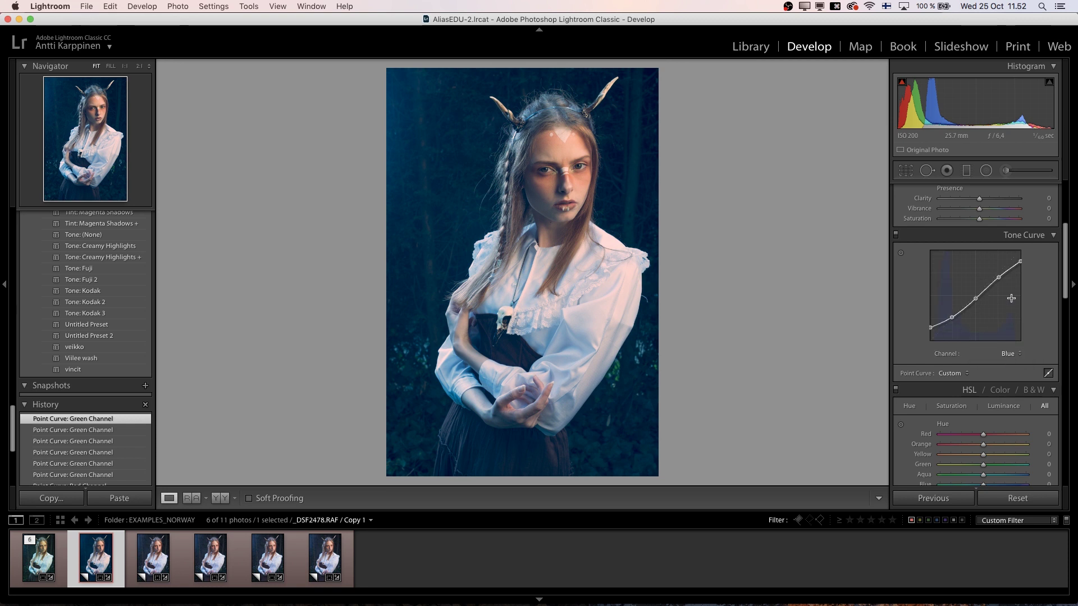
left_click_drag(1002, 280, 1003, 287)
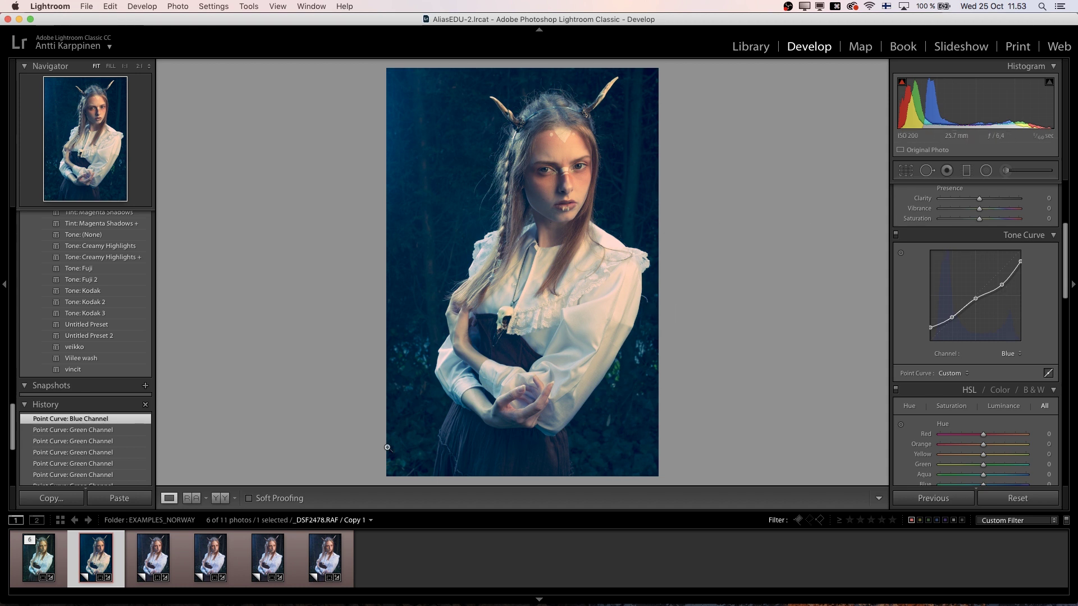
On Copy 2, set the HSL Hue values to Blue −71 and Orange +44.
left_click(157, 563)
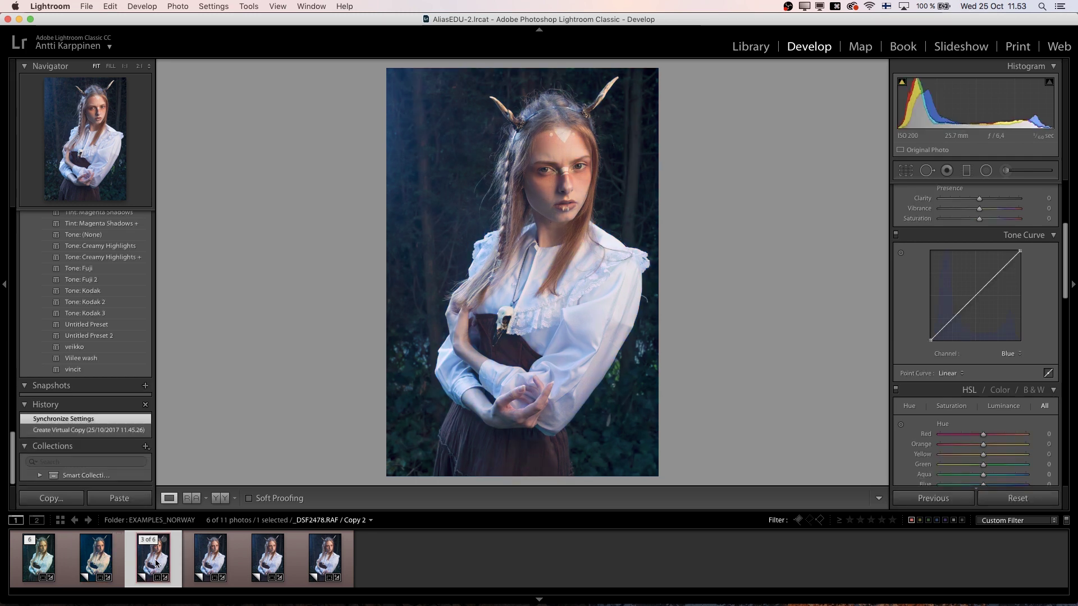
scroll(1024, 344, "down", 2)
scroll(1024, 344, "down", 2)
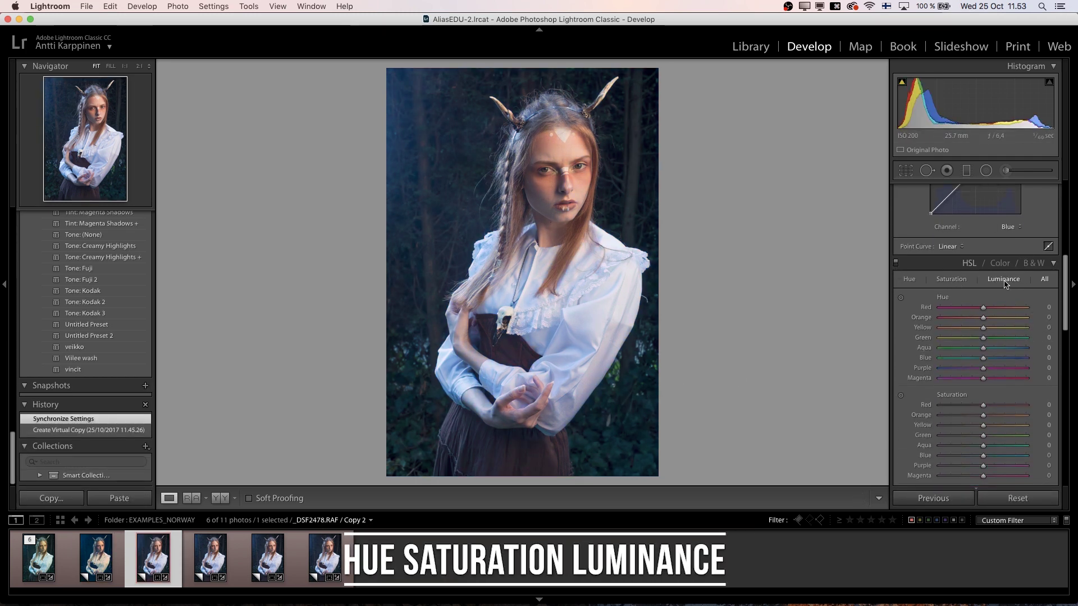
scroll(1005, 284, "down", 3)
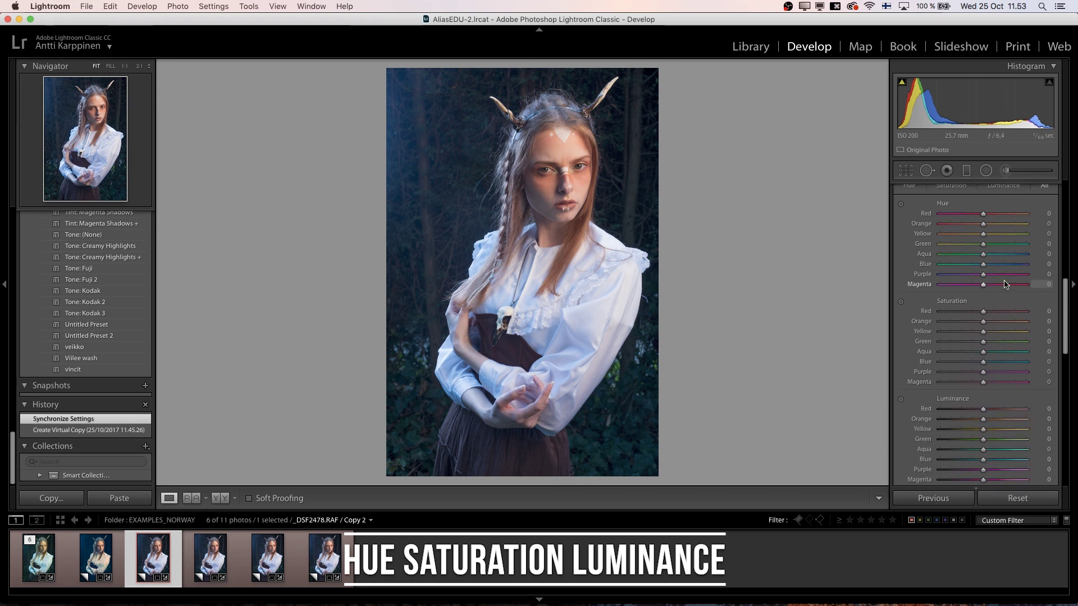
scroll(918, 259, "up", 1)
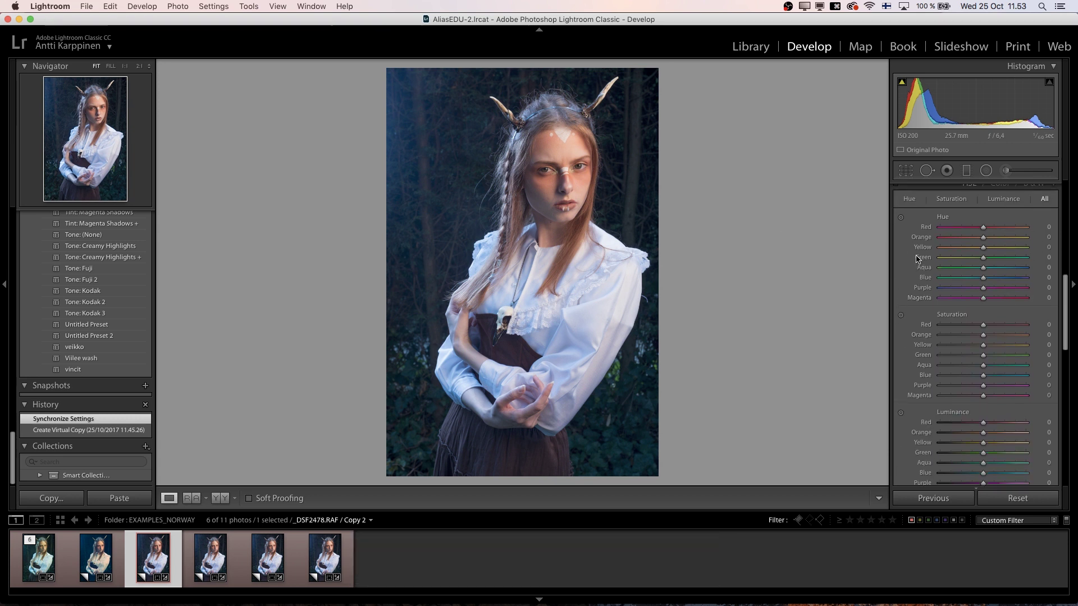
left_click(910, 200)
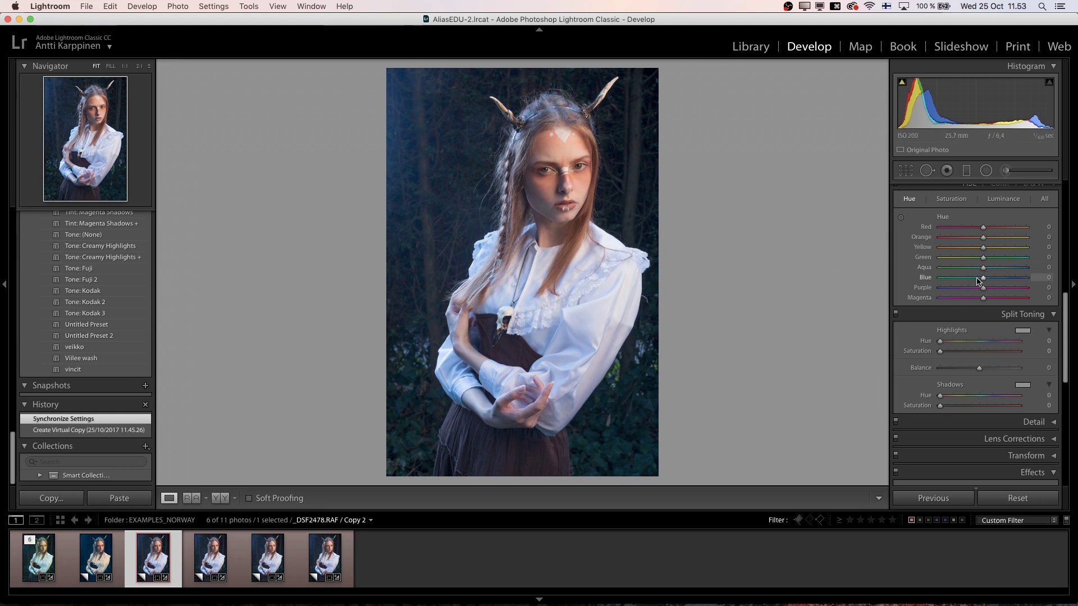
left_click_drag(984, 280, 954, 287)
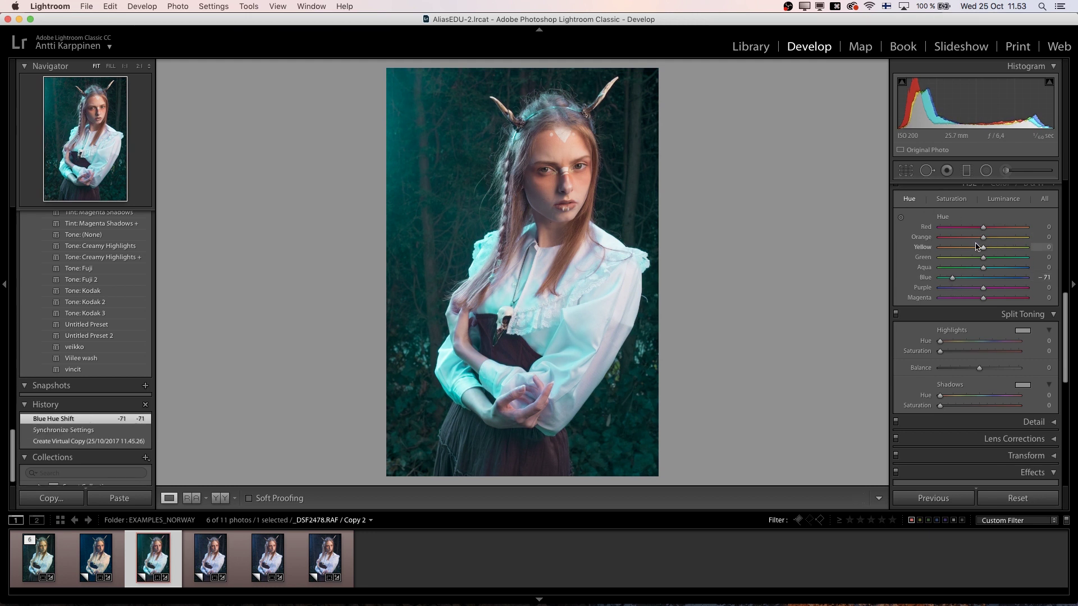
left_click_drag(1004, 241, 1001, 240)
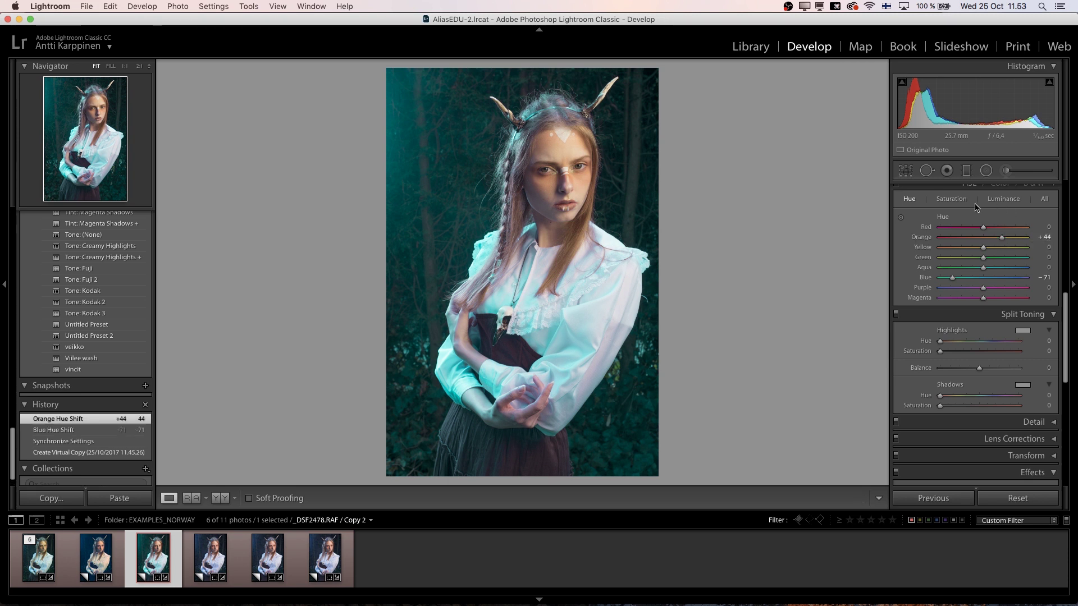
Set Blue saturation −35, then luminance Orange +25, Blue −32, Purple −36, Magenta +46, Red −11.
left_click(955, 201)
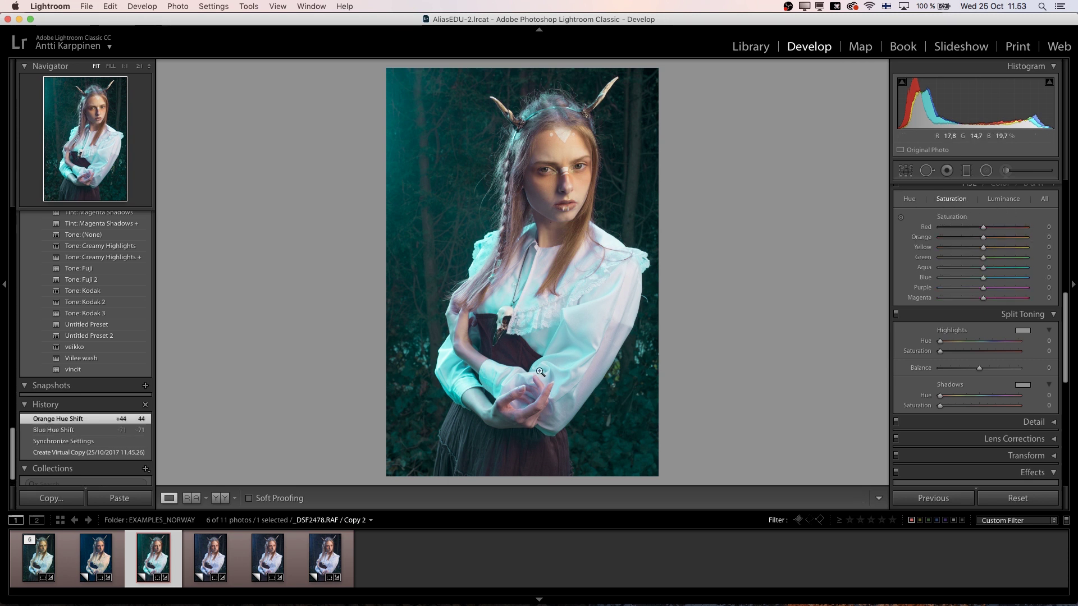
mouse_move(980, 280)
left_mouse_down()
mouse_move(961, 283)
mouse_move(971, 283)
left_mouse_up()
left_click(1003, 198)
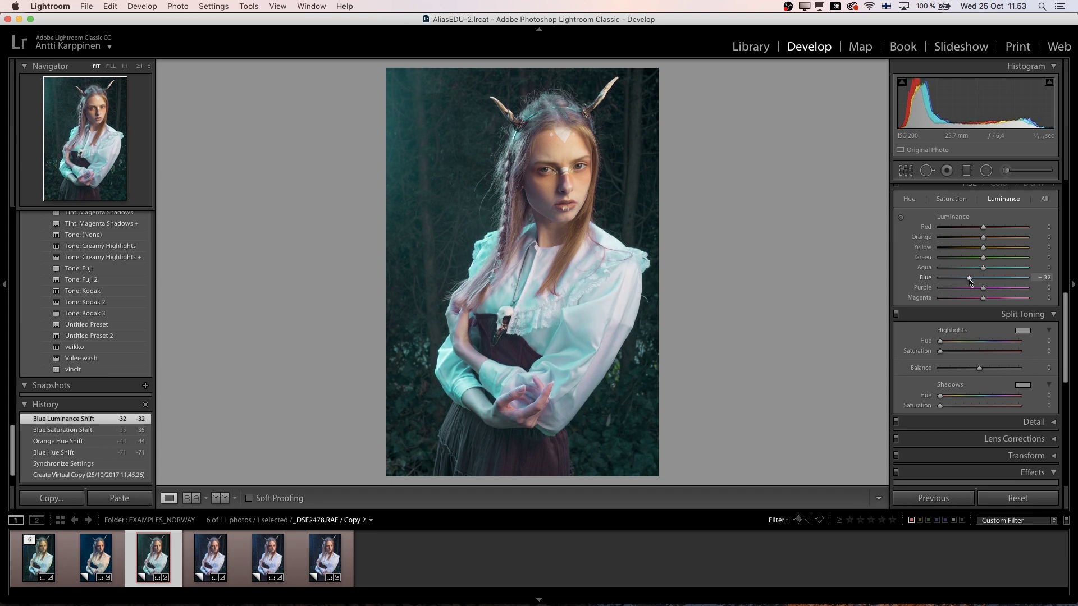
left_click_drag(985, 238, 994, 242)
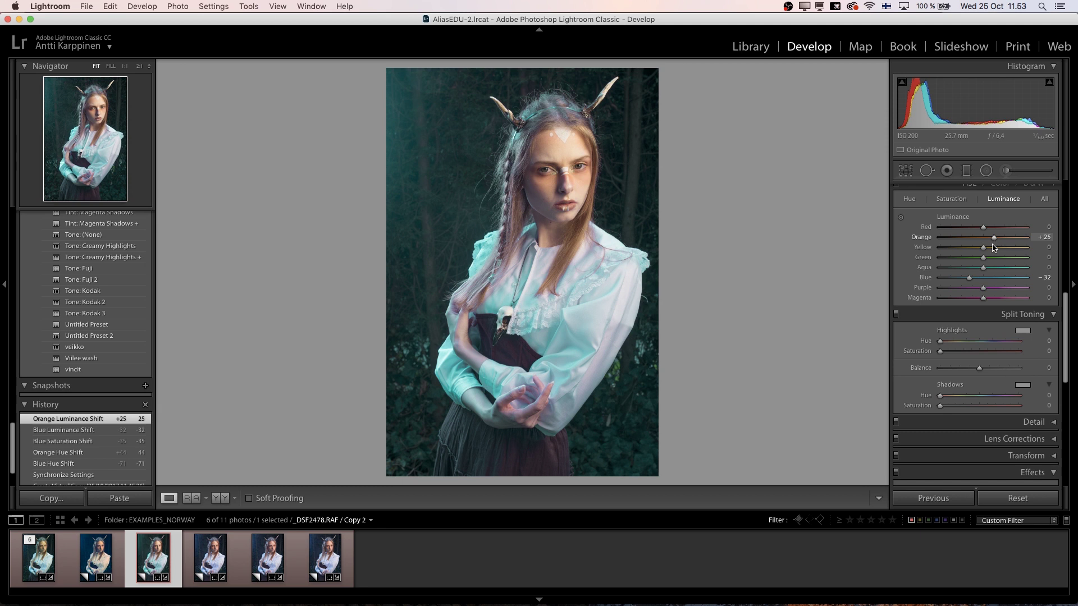
left_click_drag(983, 288, 1003, 298)
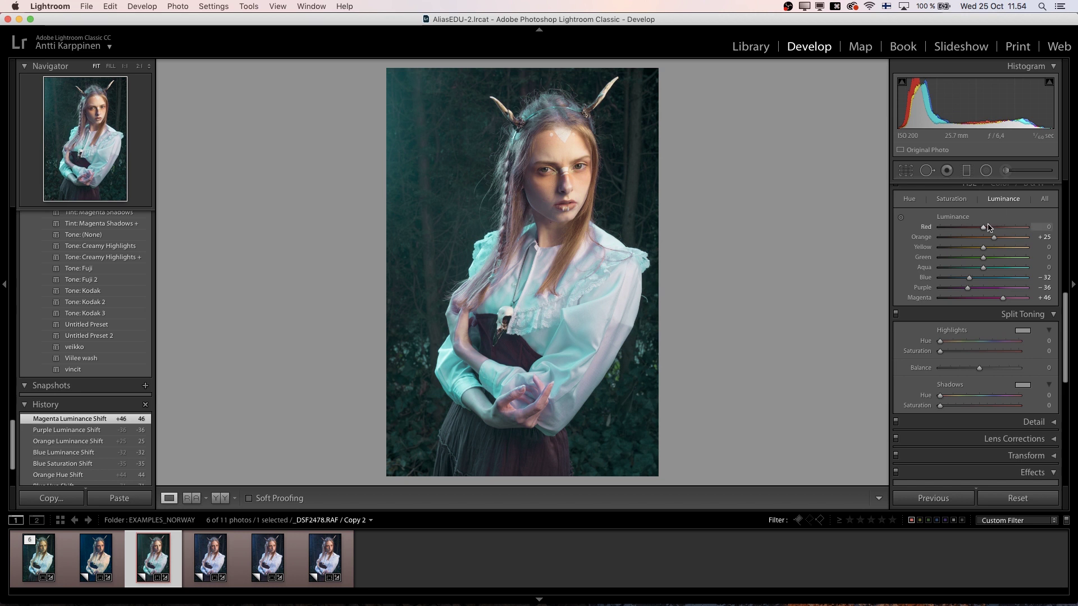
left_click_drag(984, 231, 984, 259)
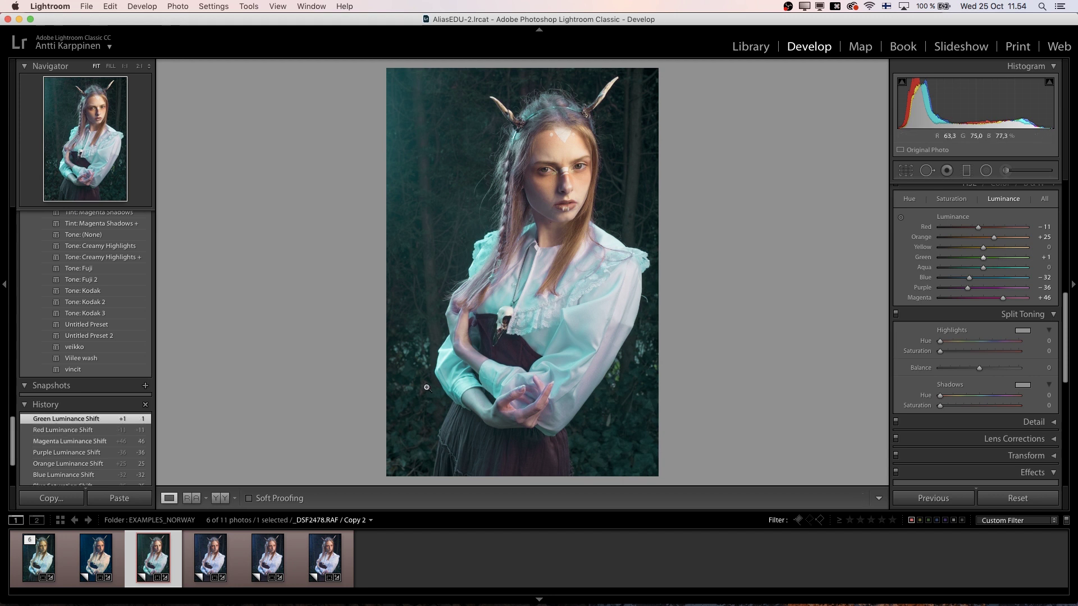
On Copy 3, give the split-toning highlights a yellow-green tint at Hue 74, Saturation 59.
left_click(213, 557)
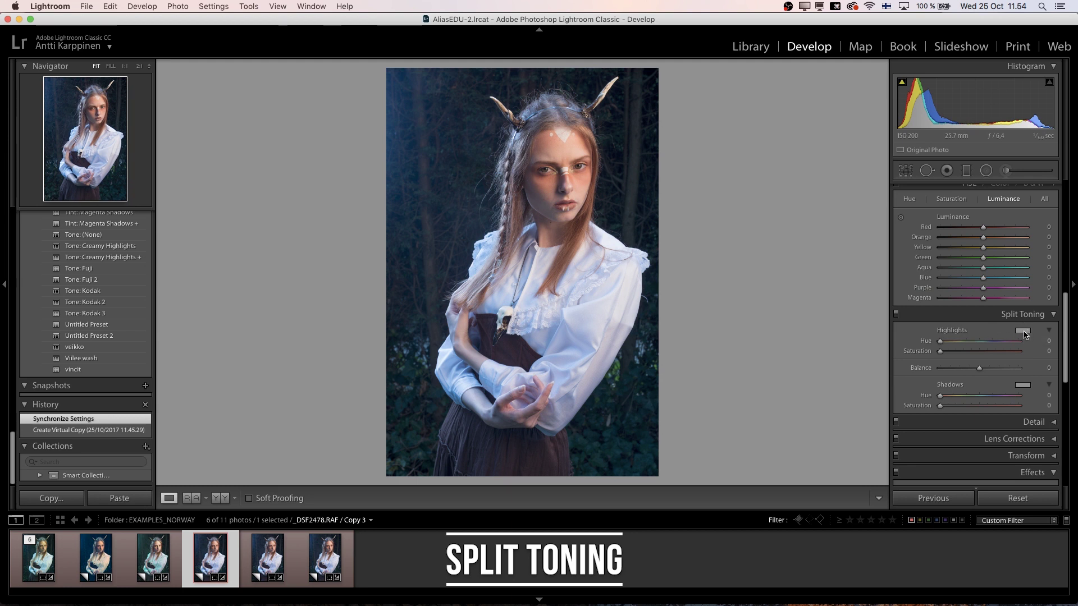
left_click(1023, 332)
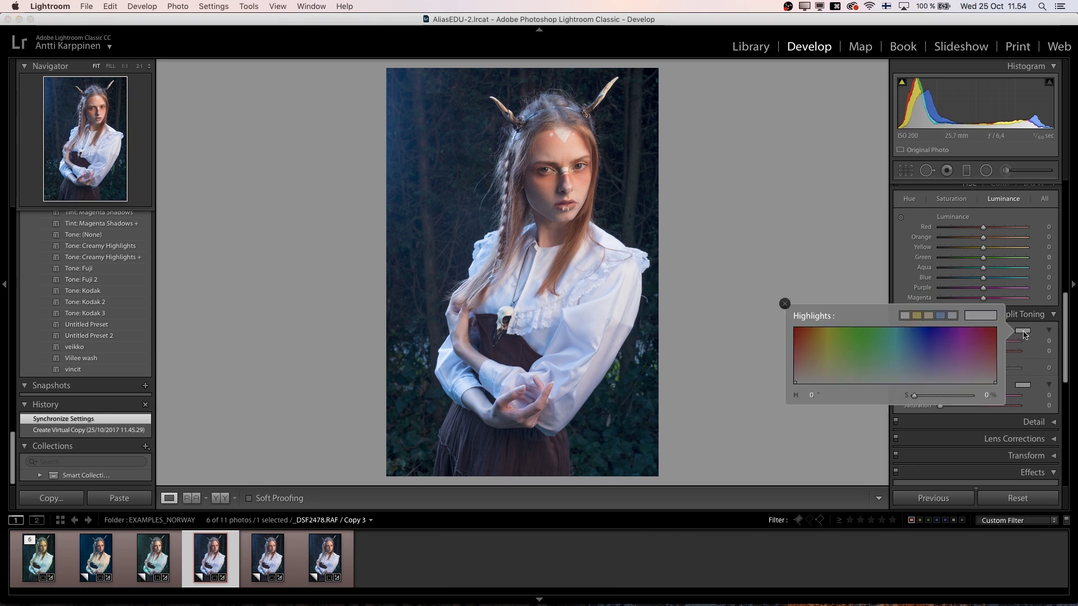
left_click(824, 358)
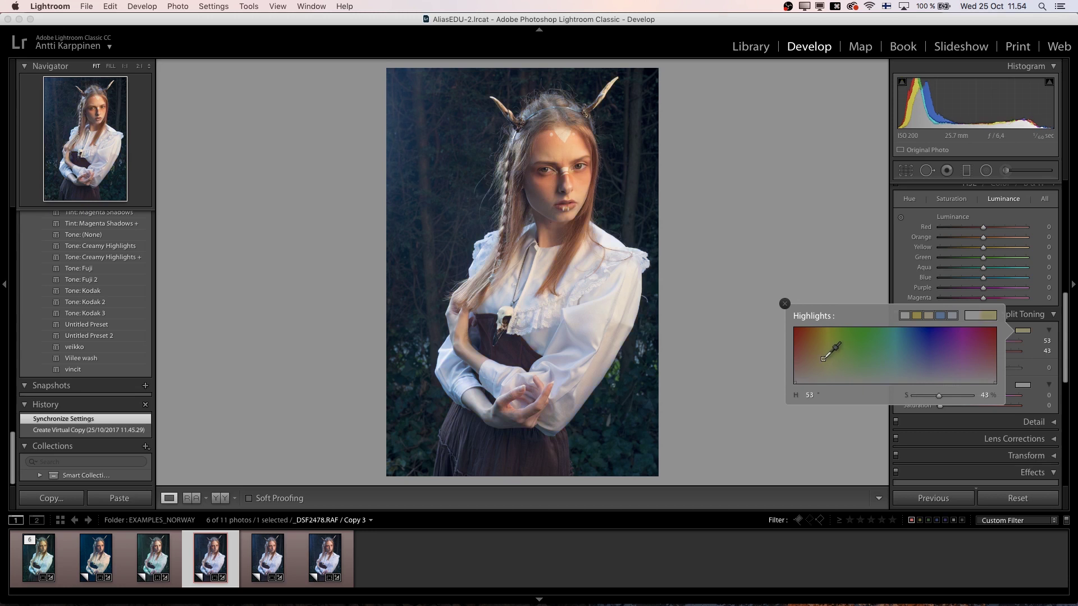
left_click_drag(824, 362, 821, 359)
left_click(785, 304)
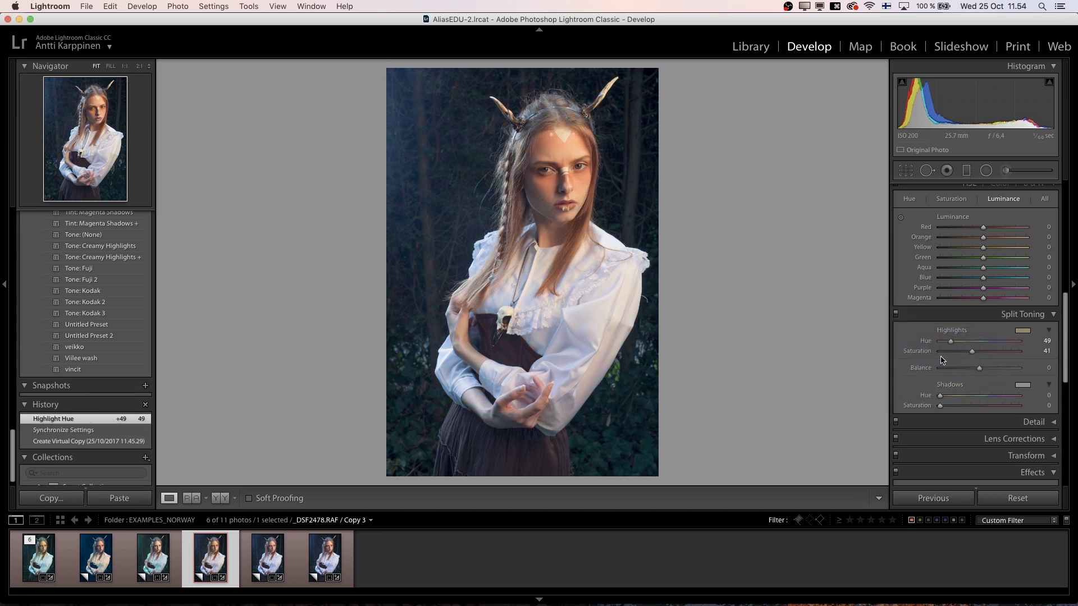
mouse_move(973, 354)
left_mouse_down()
mouse_move(989, 359)
mouse_move(961, 346)
left_mouse_up()
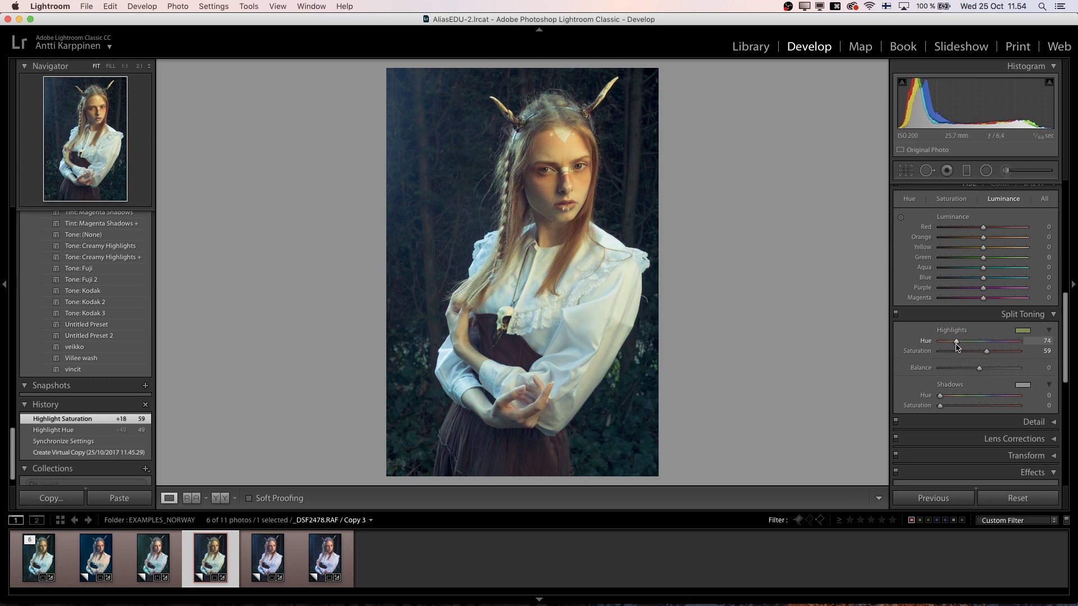
Tone the shadows blue at Hue 227, Saturation 50 with Balance +32, then select Copy 4.
left_click(1023, 386)
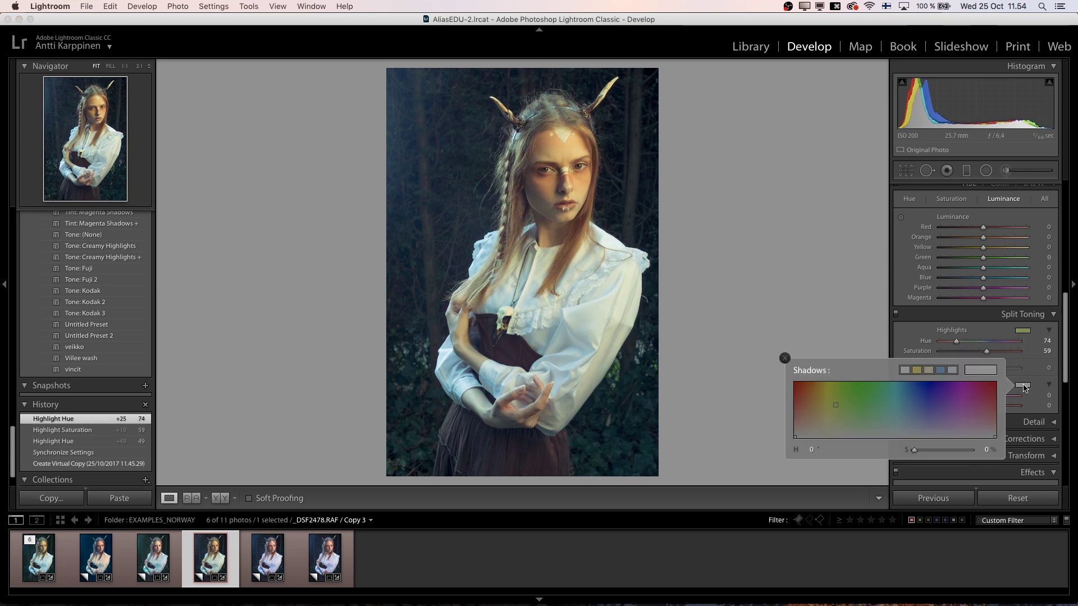
left_click(924, 414)
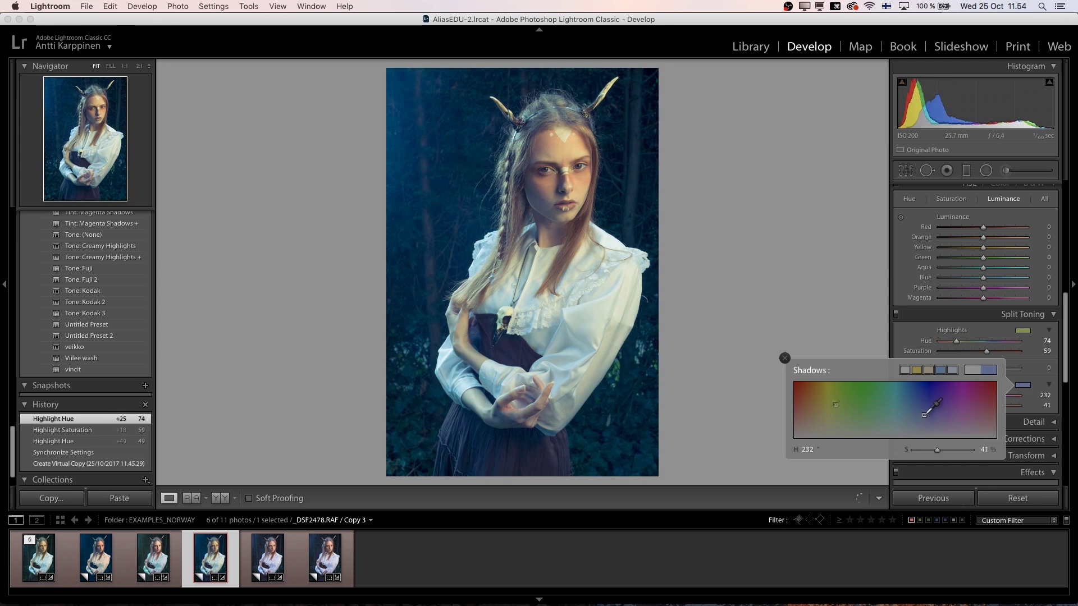
left_click(785, 359)
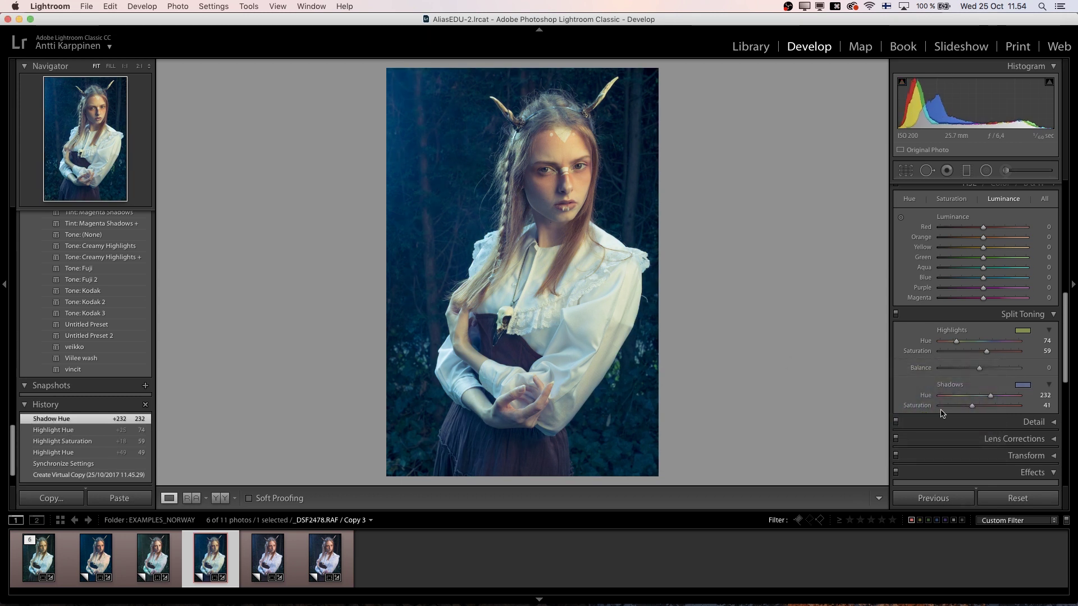
mouse_move(973, 412)
left_mouse_down()
mouse_move(954, 411)
mouse_move(984, 415)
mouse_move(1000, 400)
mouse_move(964, 402)
mouse_move(1001, 402)
mouse_move(990, 402)
left_mouse_up()
left_click_drag(990, 402, 992, 369)
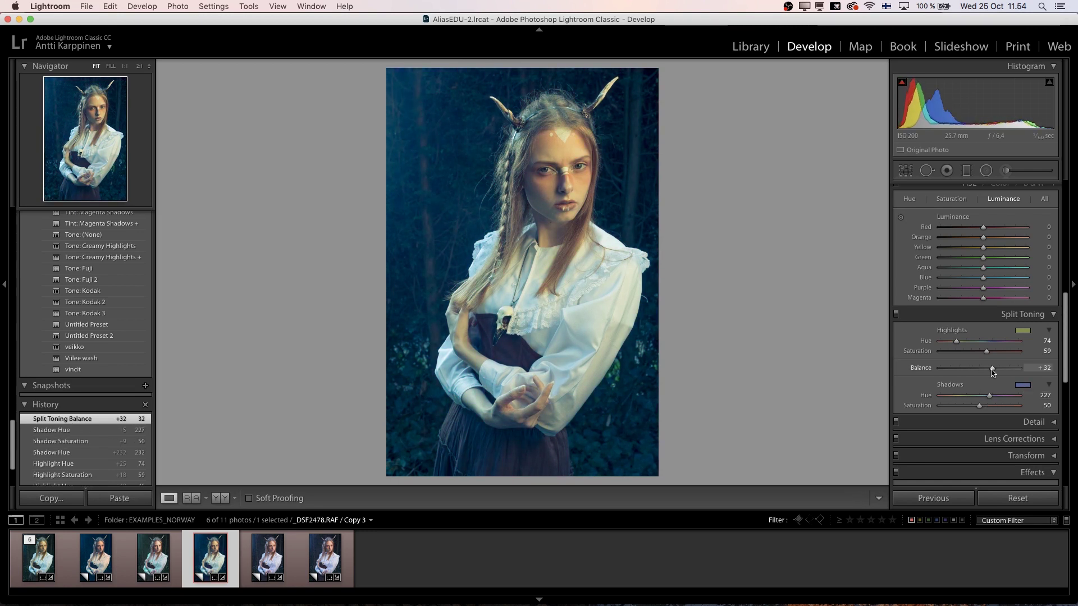
left_click(269, 561)
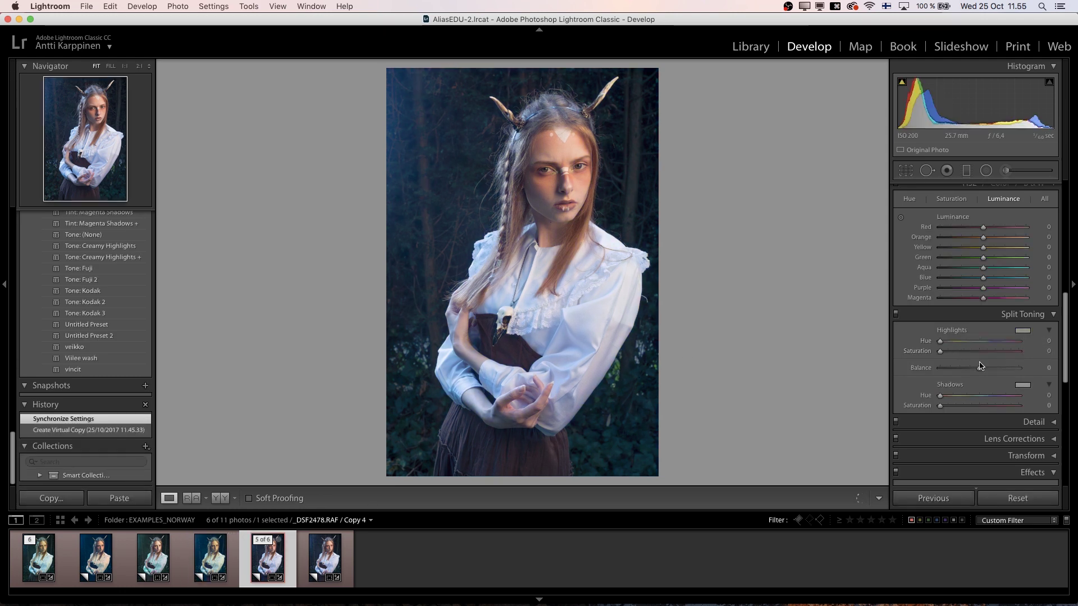
Set Camera Calibration Red Primary to Hue +100, Saturation −24, and Blue Primary to Hue −100, Saturation −33.
scroll(980, 366, "down", 10)
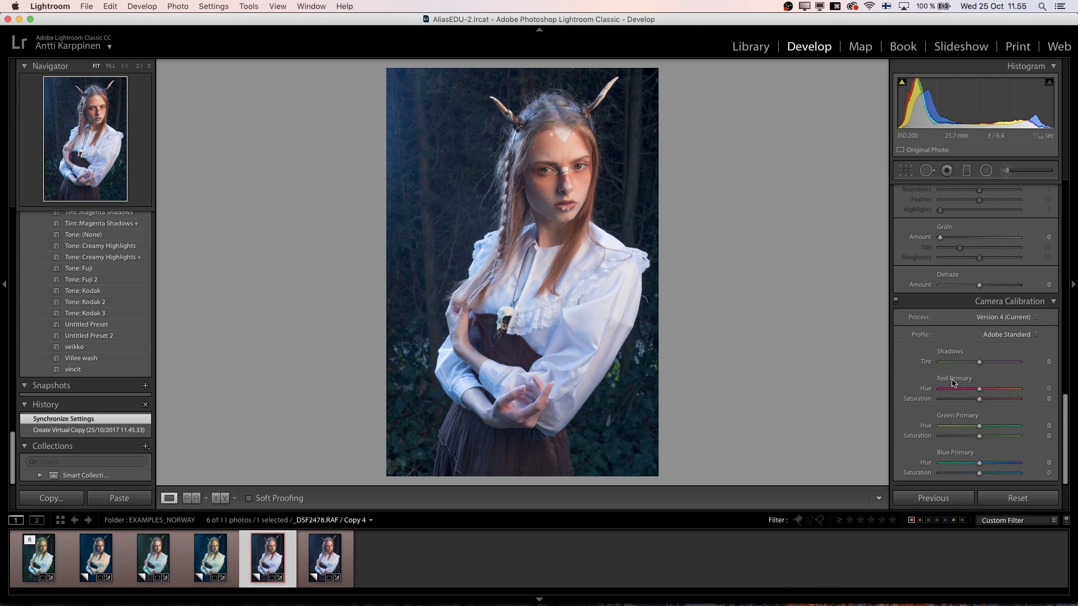
left_click_drag(979, 393, 1049, 394)
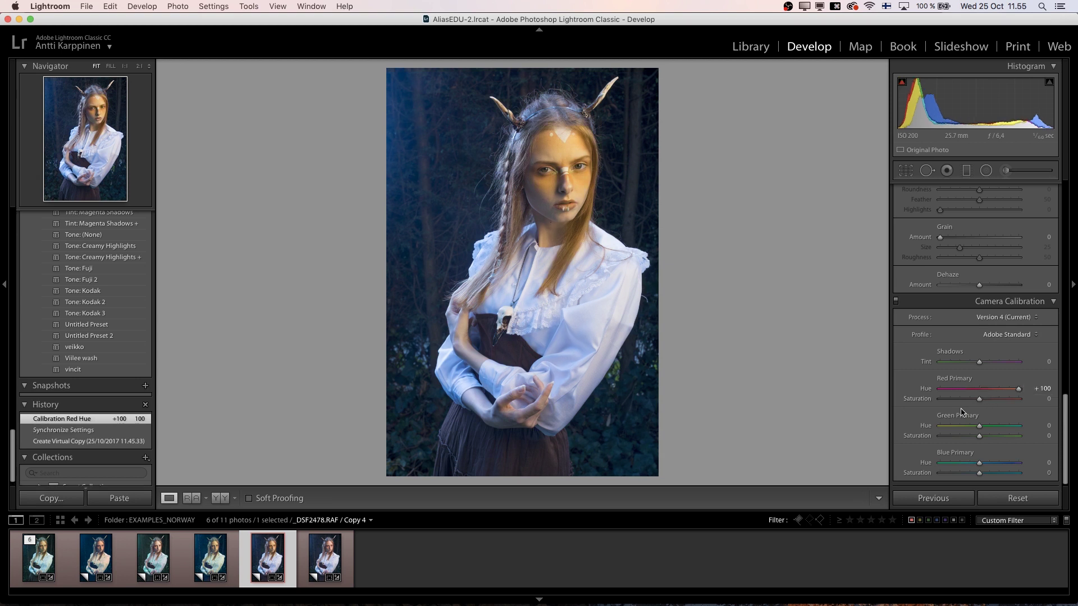
left_click_drag(979, 402, 971, 404)
scroll(983, 450, "down", 1)
scroll(982, 449, "up", 1)
left_click_drag(980, 463, 847, 461)
left_click_drag(980, 474, 968, 475)
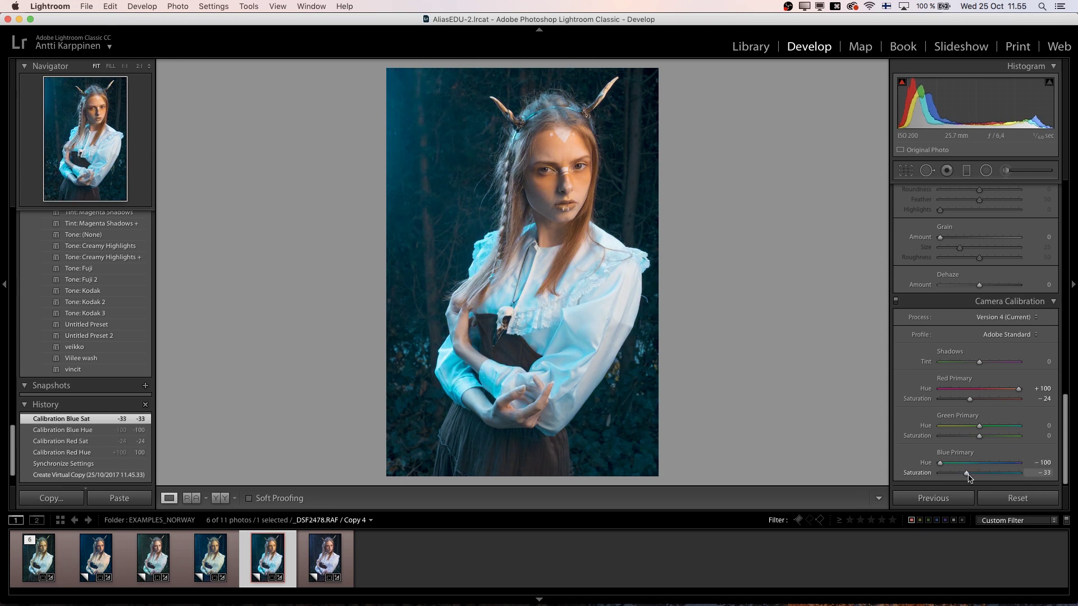